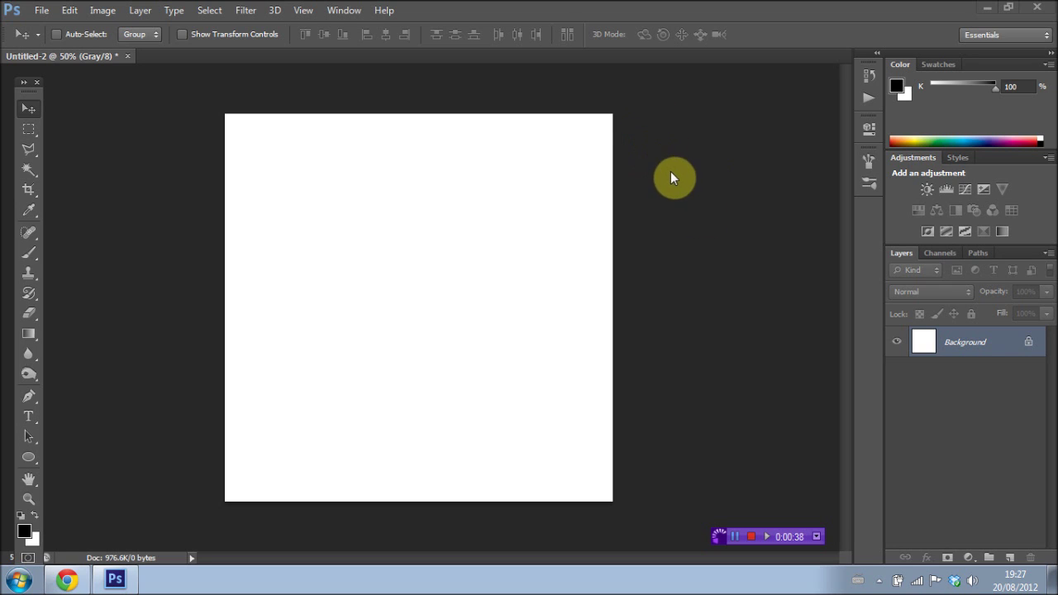
Turn on View > Rulers so rulers appear along the top and left canvas edges.
{"action": "left_click", "coordinate": [304, 10]}
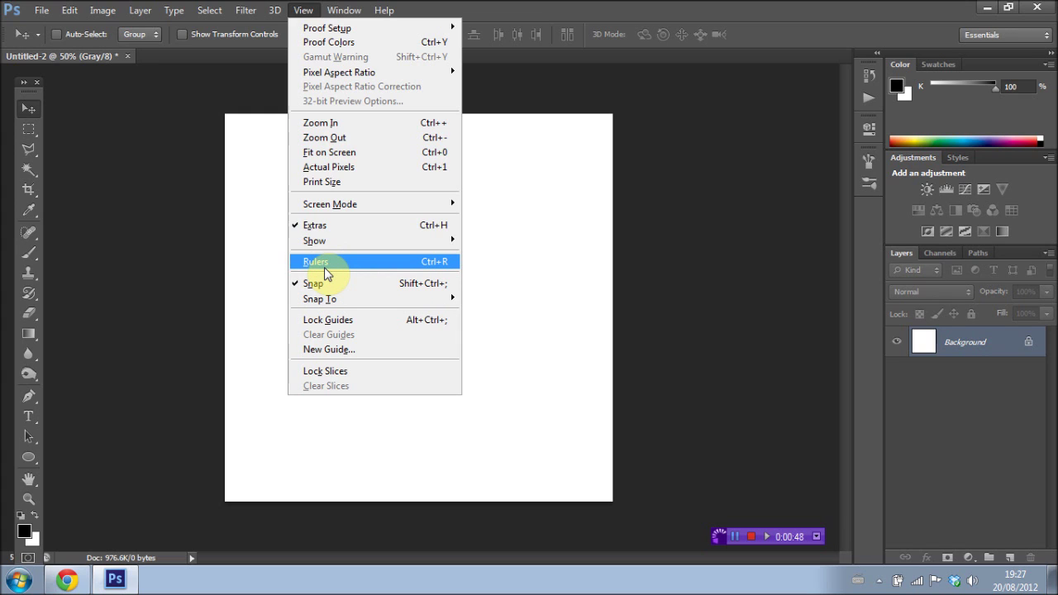
{"action": "left_click", "coordinate": [324, 265]}
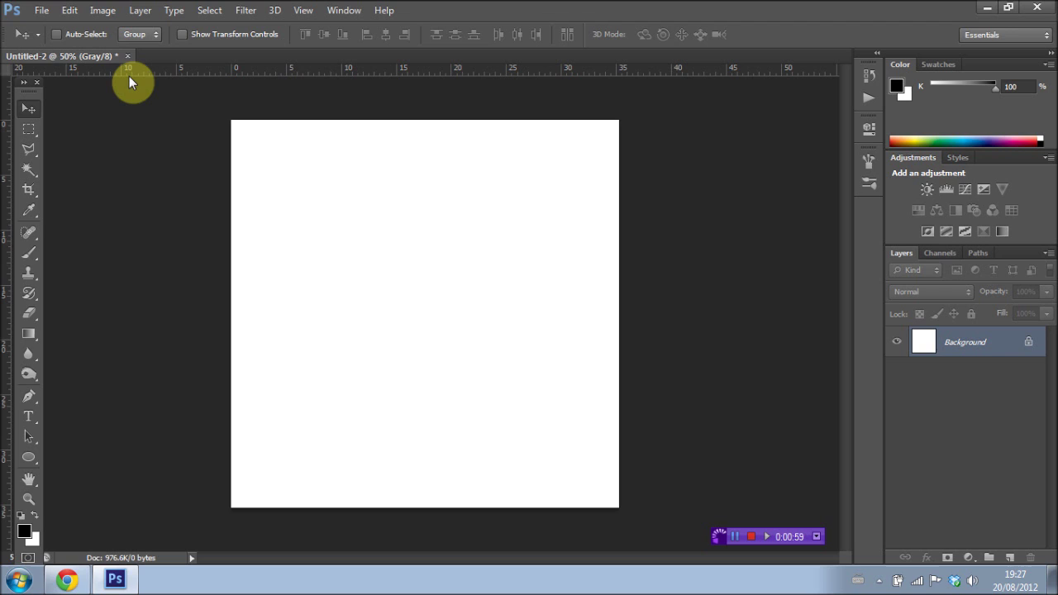
{"action": "right_click", "coordinate": [182, 76]}
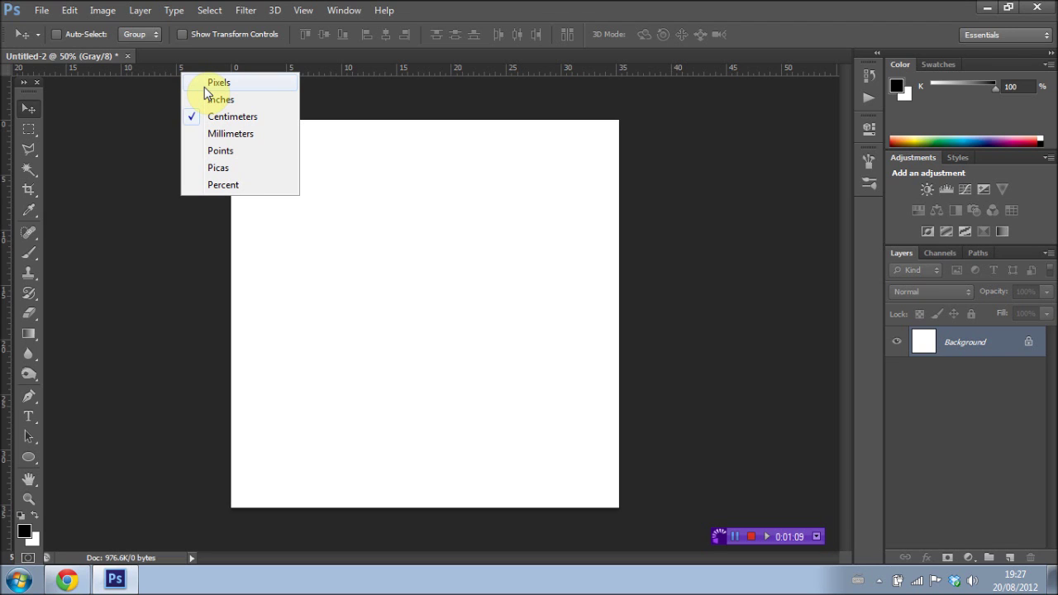
{"action": "left_click", "coordinate": [239, 121]}
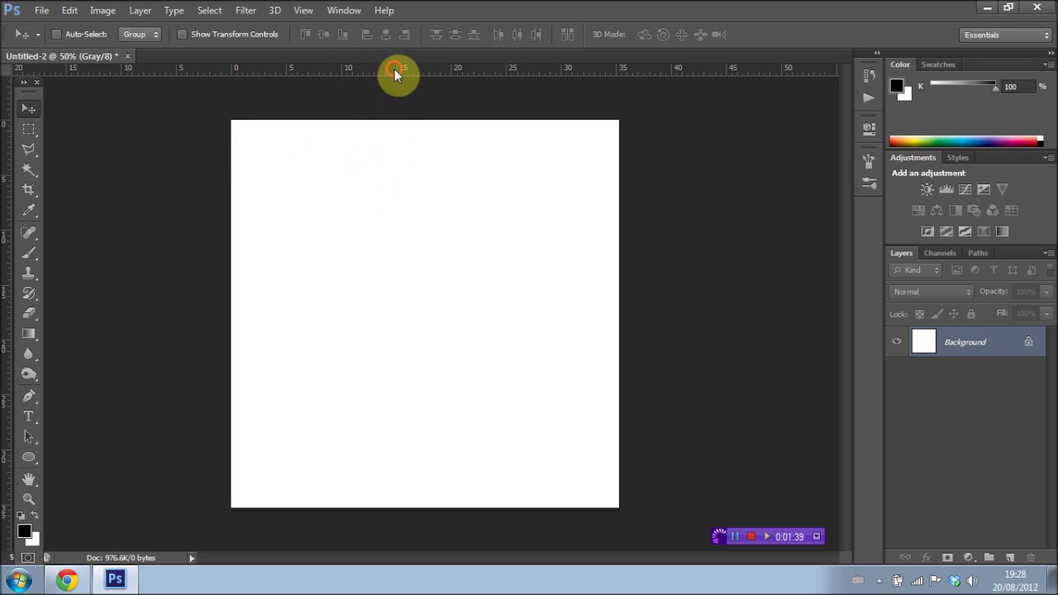
Place horizontal guides near the canvas top and bottom, and two vertical guides.
{"action": "left_click_drag", "start_coordinate": [394, 71], "coordinate": [398, 193]}
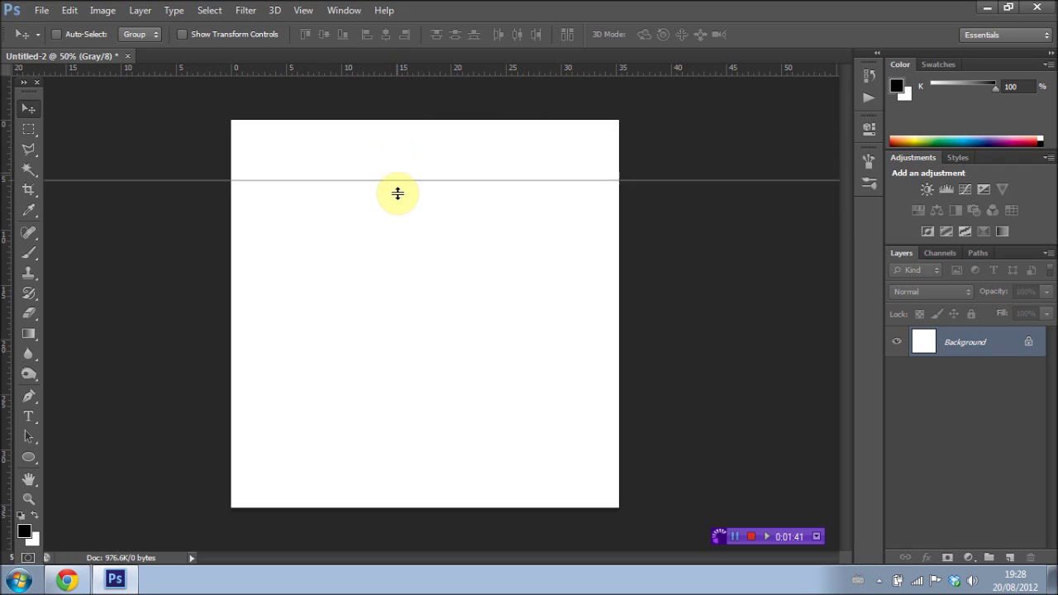
{"action": "left_click_drag", "start_coordinate": [398, 192], "coordinate": [400, 176]}
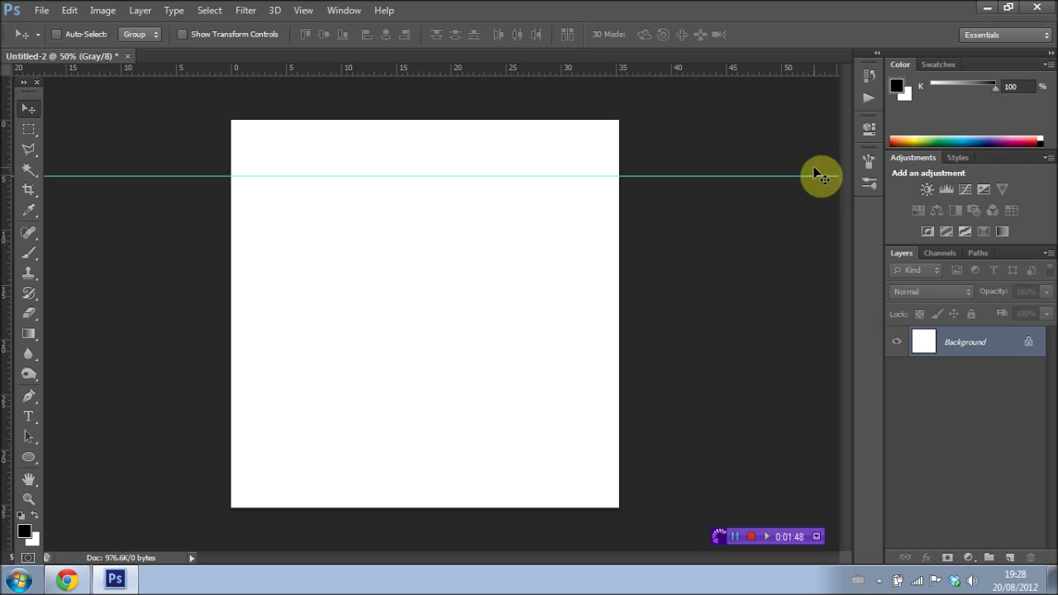
{"action": "mouse_move", "coordinate": [7, 276]}
{"action": "left_mouse_down"}
{"action": "mouse_move", "coordinate": [243, 269]}
{"action": "mouse_move", "coordinate": [309, 282]}
{"action": "left_mouse_up"}
{"action": "left_click_drag", "start_coordinate": [8, 294], "coordinate": [554, 308]}
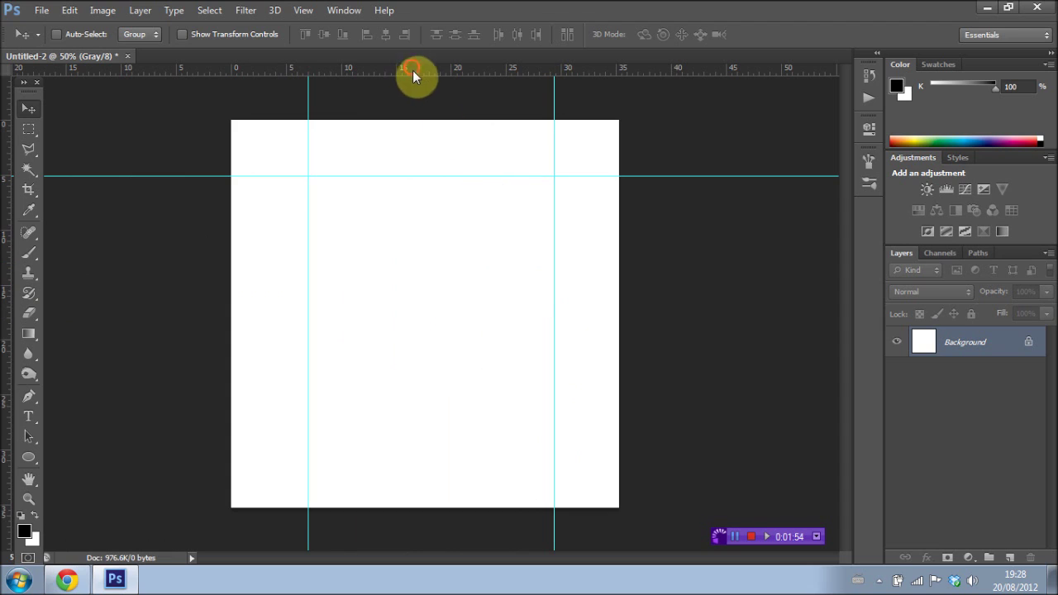
{"action": "left_click_drag", "start_coordinate": [413, 70], "coordinate": [411, 459]}
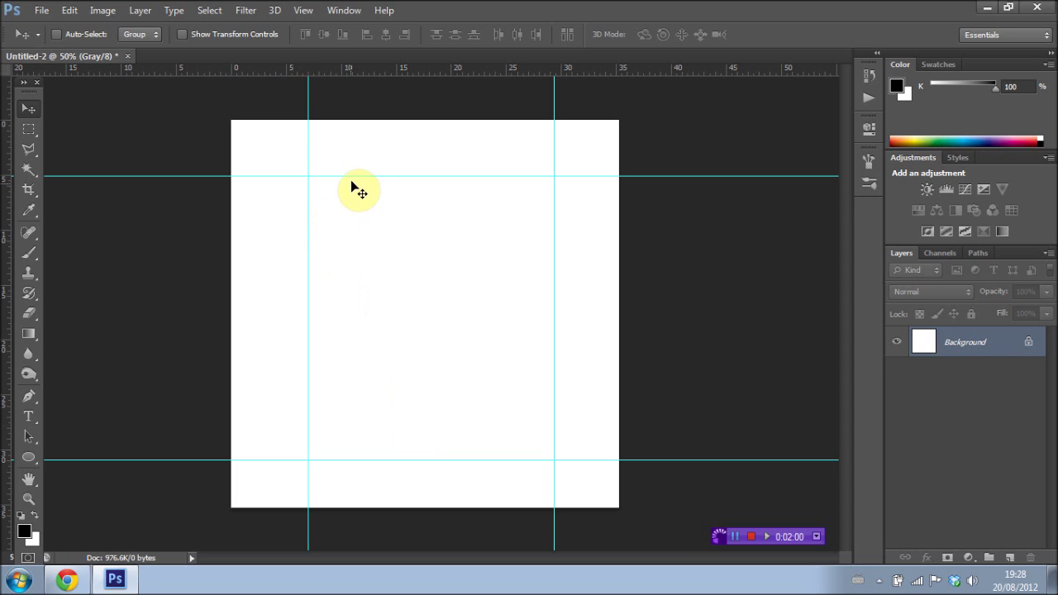
Drag the top guide back onto the ruler, then use View > Clear Guides.
{"action": "left_click_drag", "start_coordinate": [354, 175], "coordinate": [359, 71]}
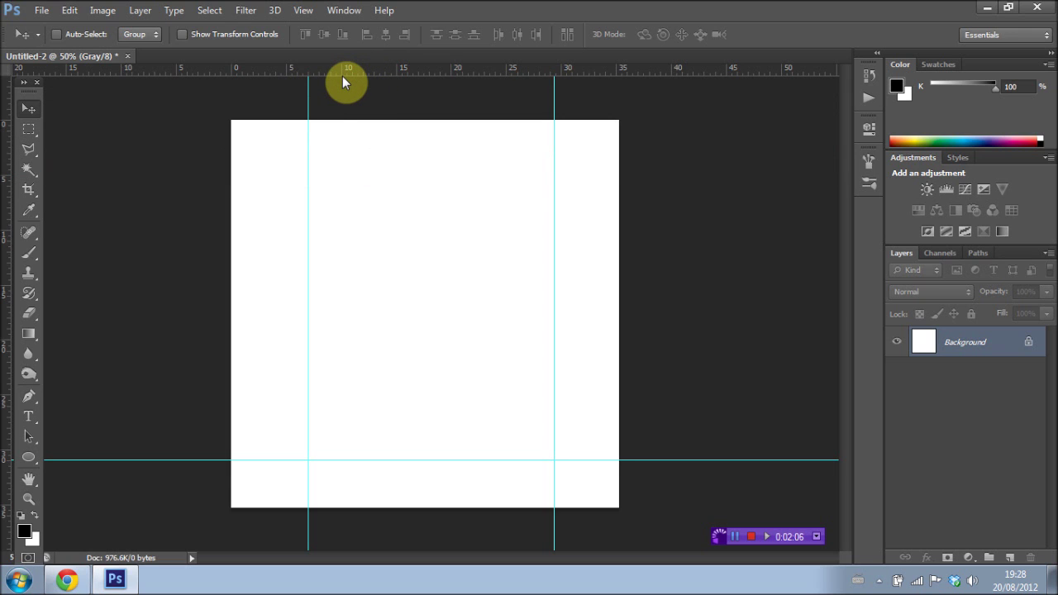
{"action": "left_click", "coordinate": [304, 10]}
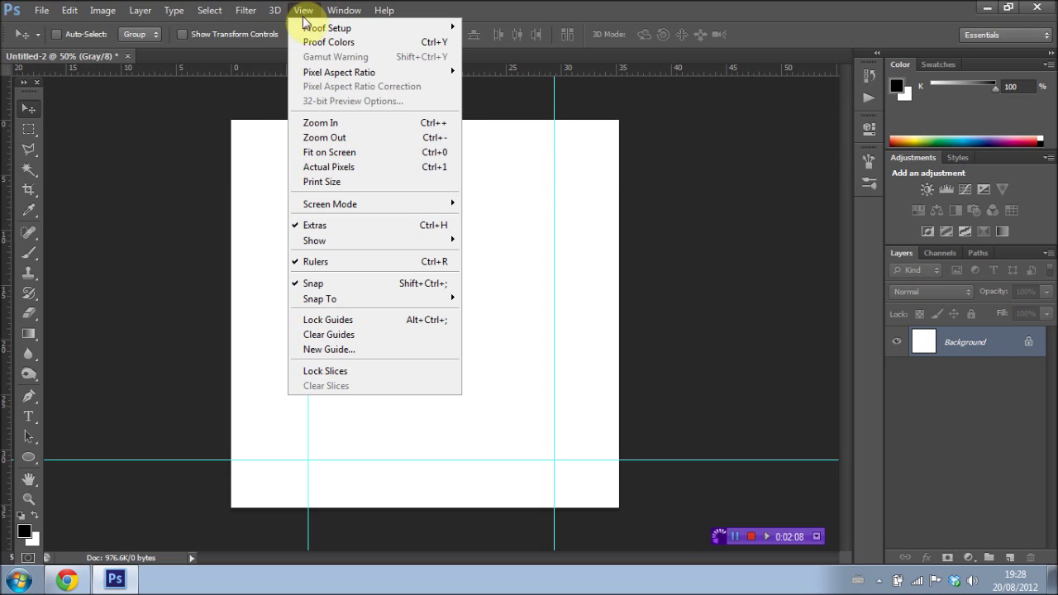
{"action": "left_click", "coordinate": [383, 336]}
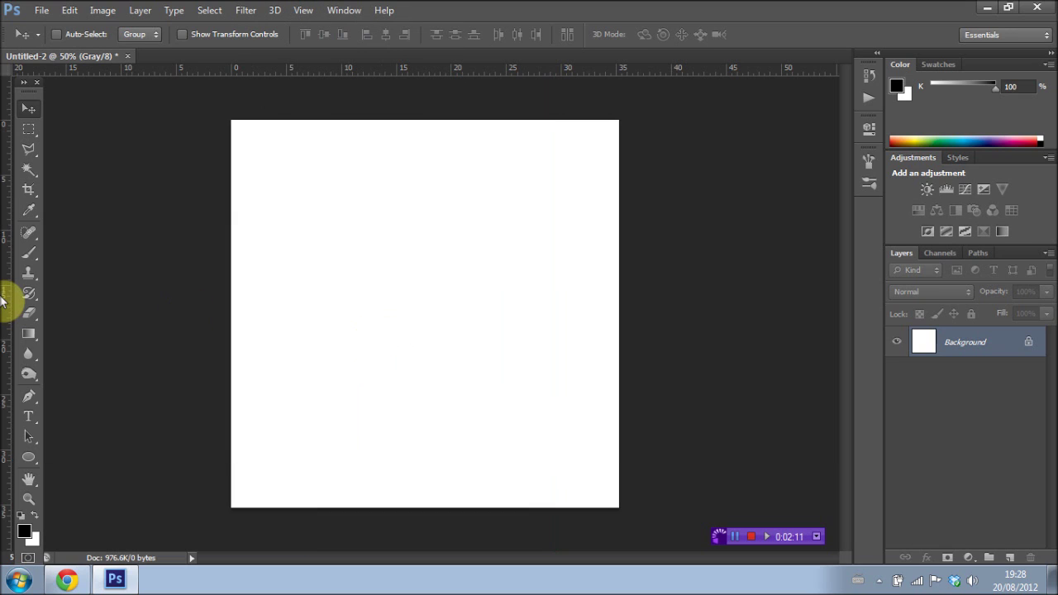
Add new vertical and horizontal guides, lock them, and confirm they can no longer move.
{"action": "left_click_drag", "start_coordinate": [8, 304], "coordinate": [303, 314]}
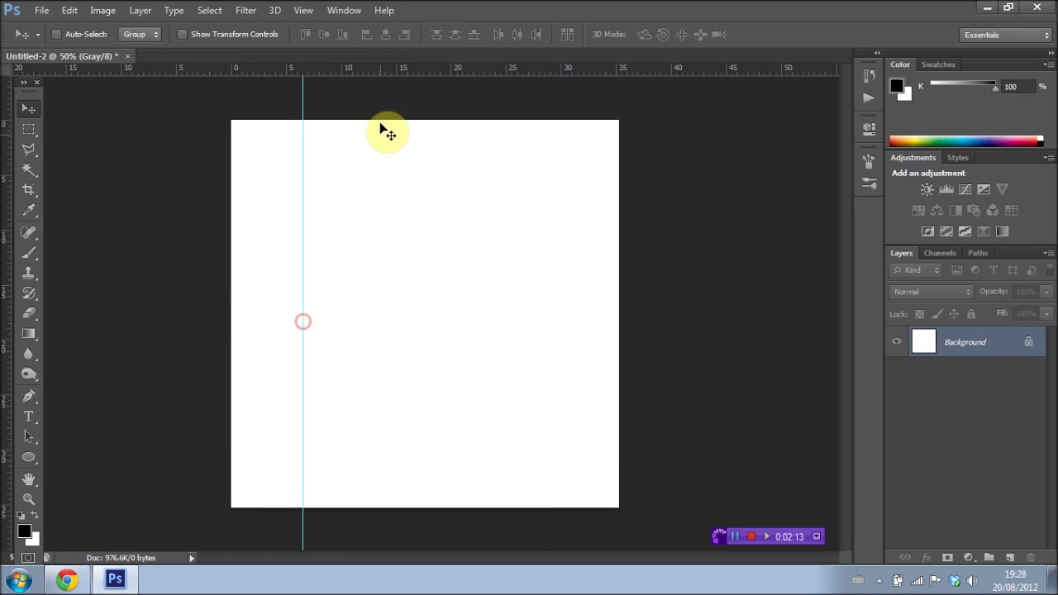
{"action": "mouse_move", "coordinate": [382, 70]}
{"action": "left_mouse_down"}
{"action": "mouse_move", "coordinate": [371, 205]}
{"action": "mouse_move", "coordinate": [368, 183]}
{"action": "left_mouse_up"}
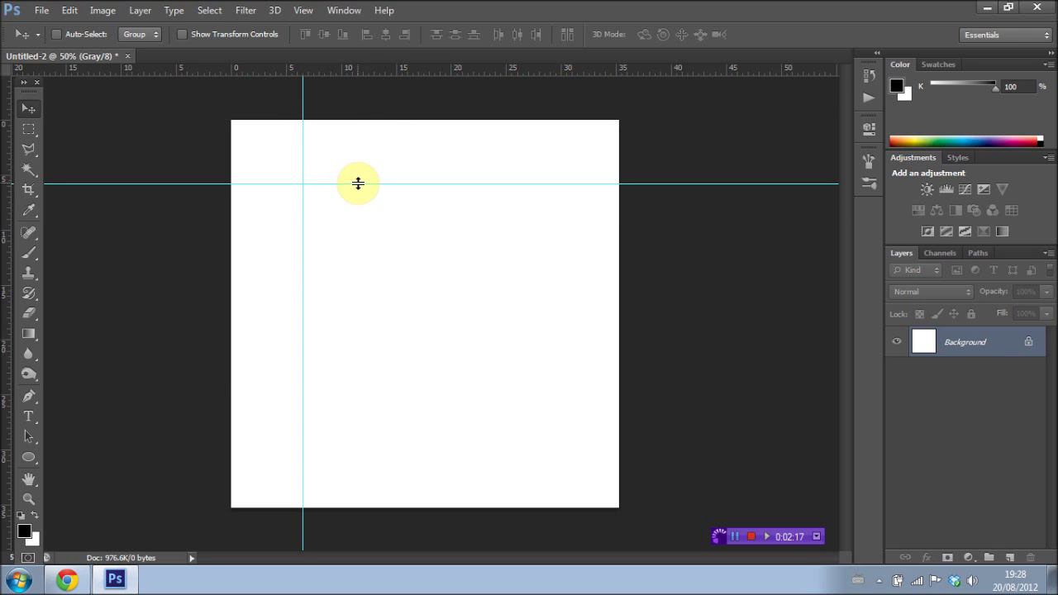
{"action": "left_click", "coordinate": [310, 10]}
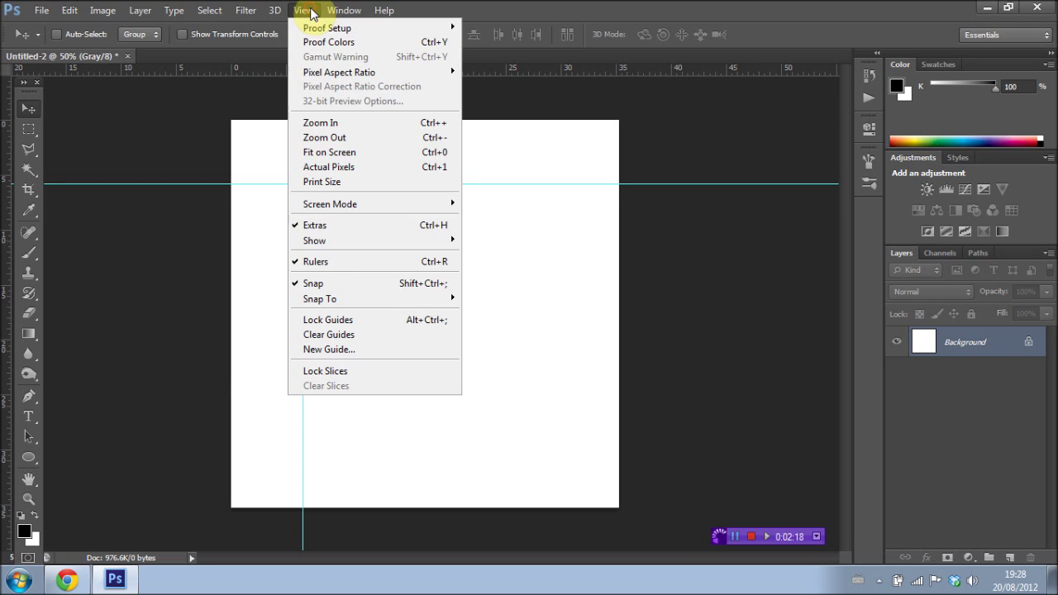
{"action": "left_click", "coordinate": [350, 320]}
{"action": "left_click_drag", "start_coordinate": [347, 184], "coordinate": [343, 156]}
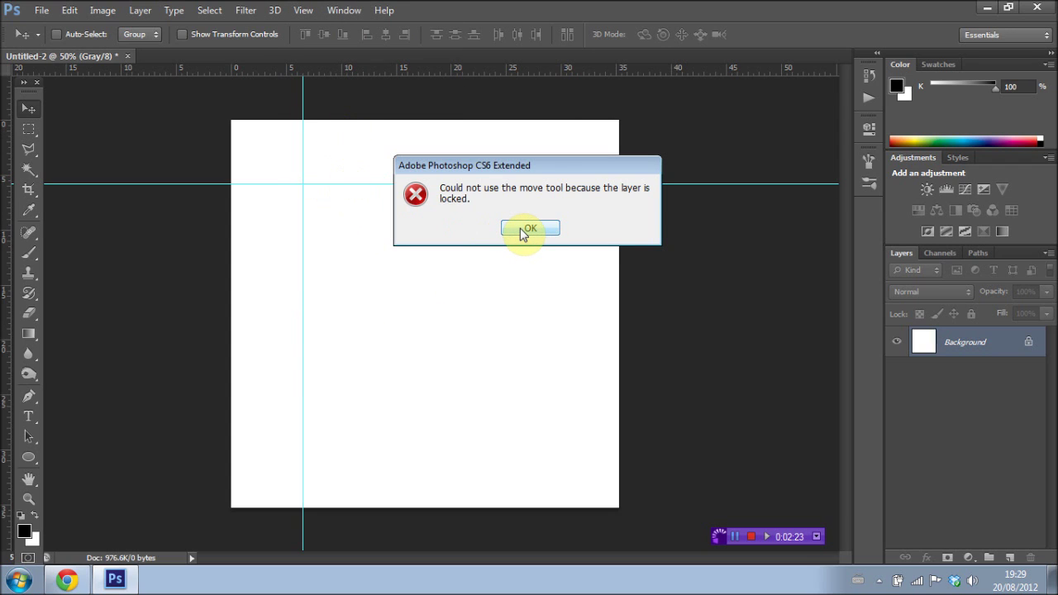
{"action": "left_click", "coordinate": [524, 231]}
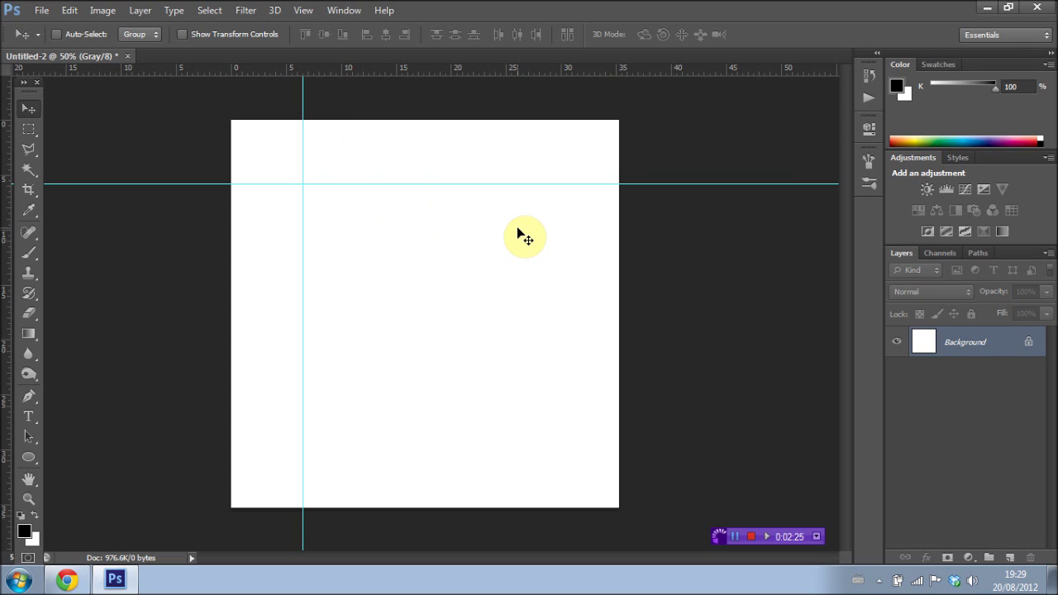